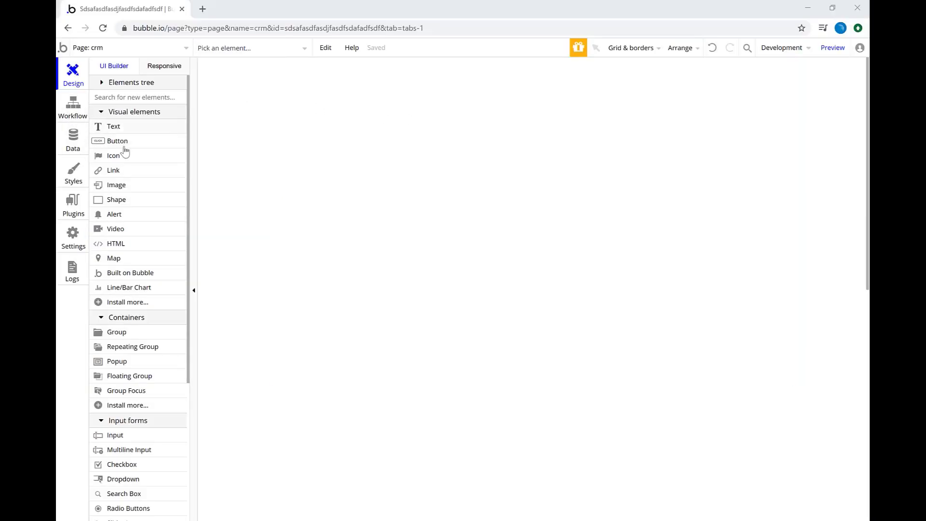
# Place a text input near the top of the page and set its placeholder to "Company Name"
pyautogui.click(144, 436)
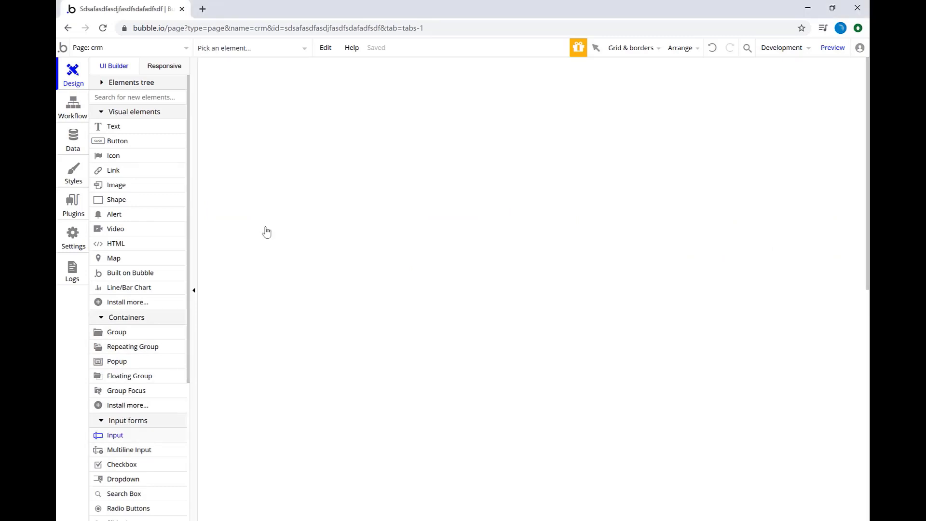
pyautogui.click(316, 92)
pyautogui.write('CU')
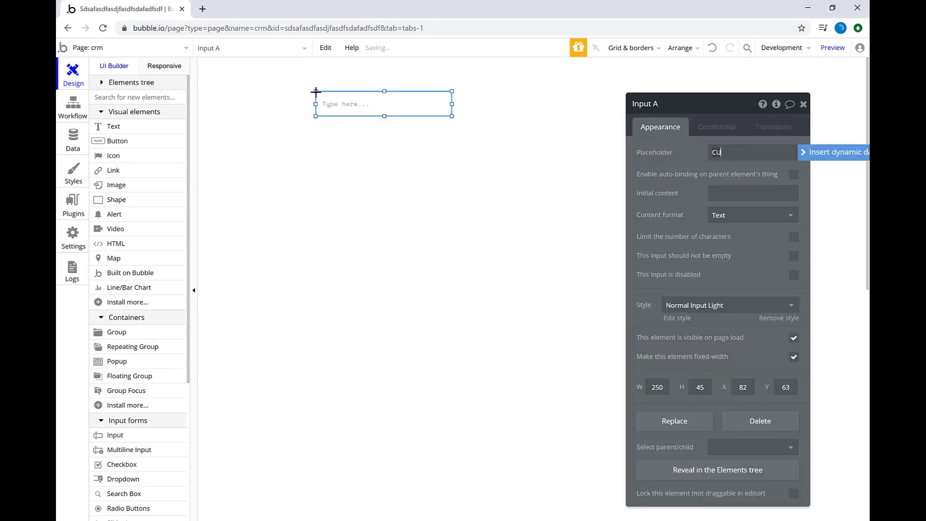
pyautogui.write('stomer')
pyautogui.hotkey('ctrl', 'a')
pyautogui.press('BackSpace')
pyautogui.write('Company Name')
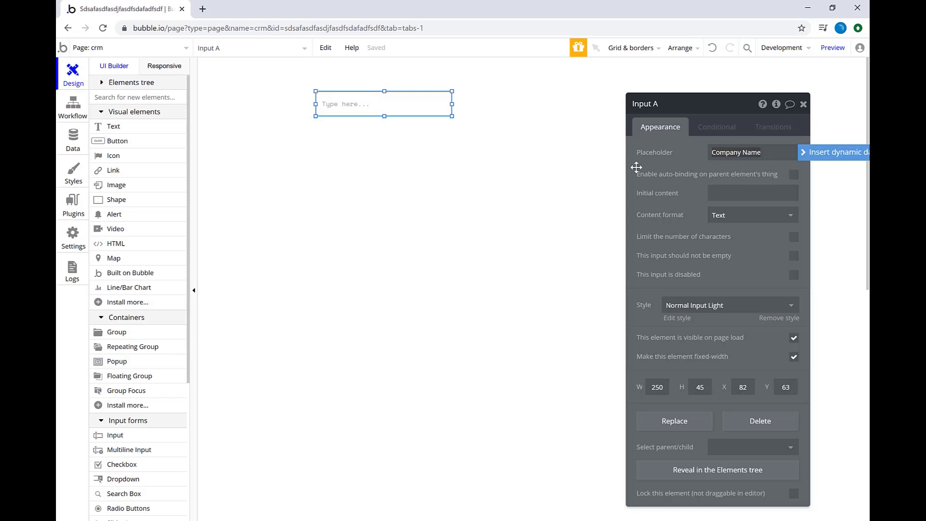
pyautogui.click(803, 104)
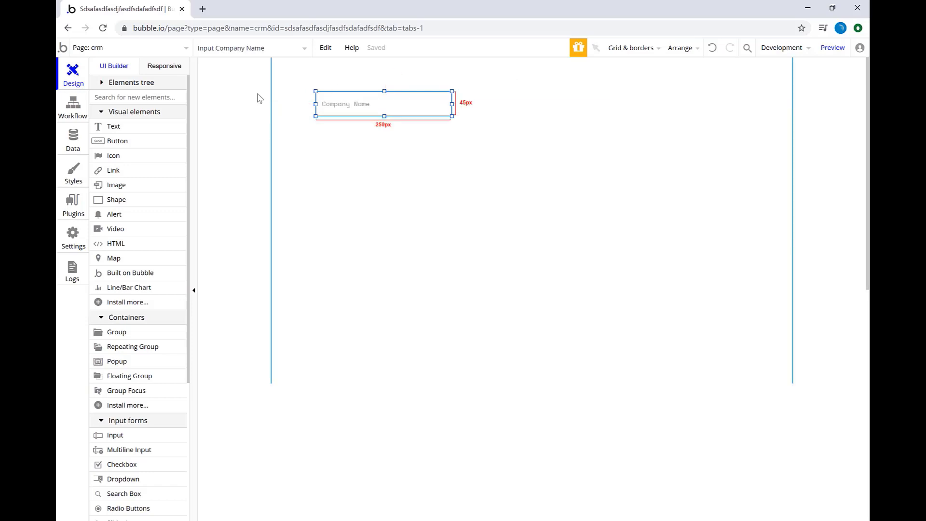
# Place a second input directly below the Company Name input and set its content format to Address
pyautogui.click(120, 440)
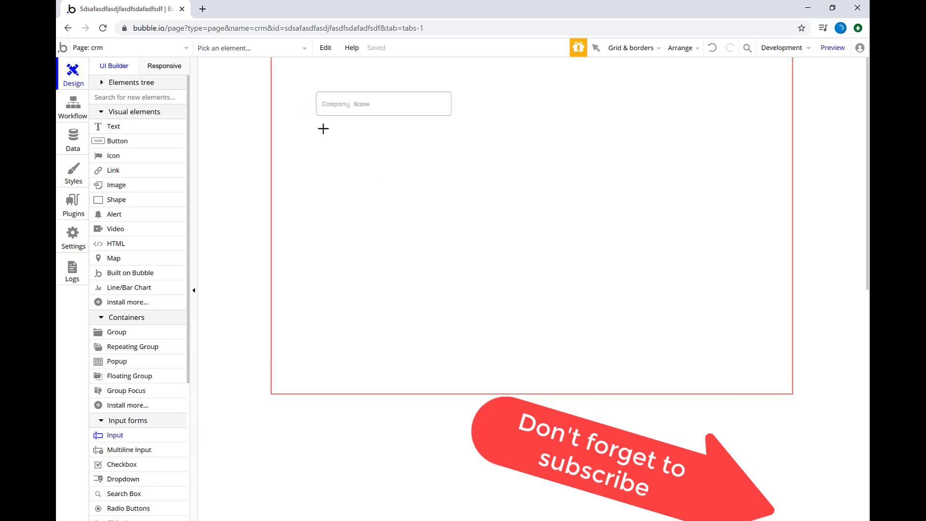
pyautogui.click(317, 124)
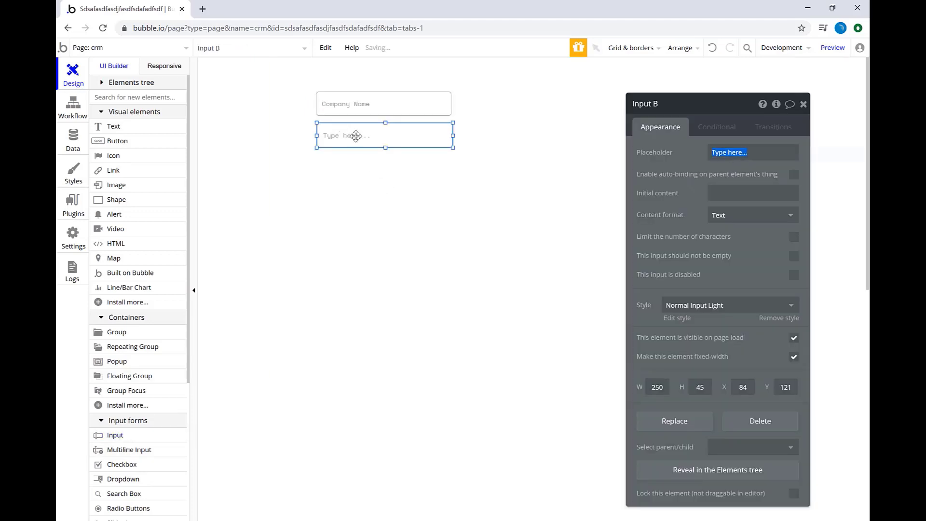
pyautogui.click(756, 215)
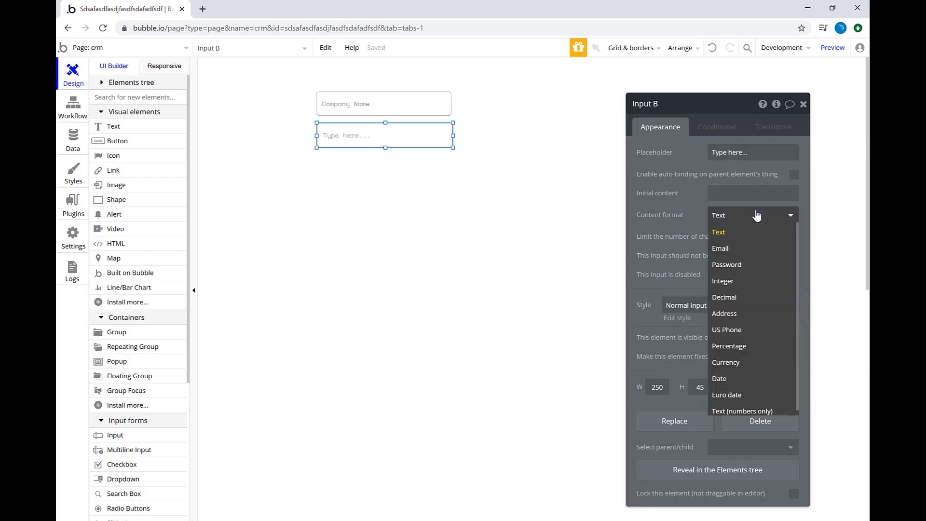
pyautogui.click(754, 314)
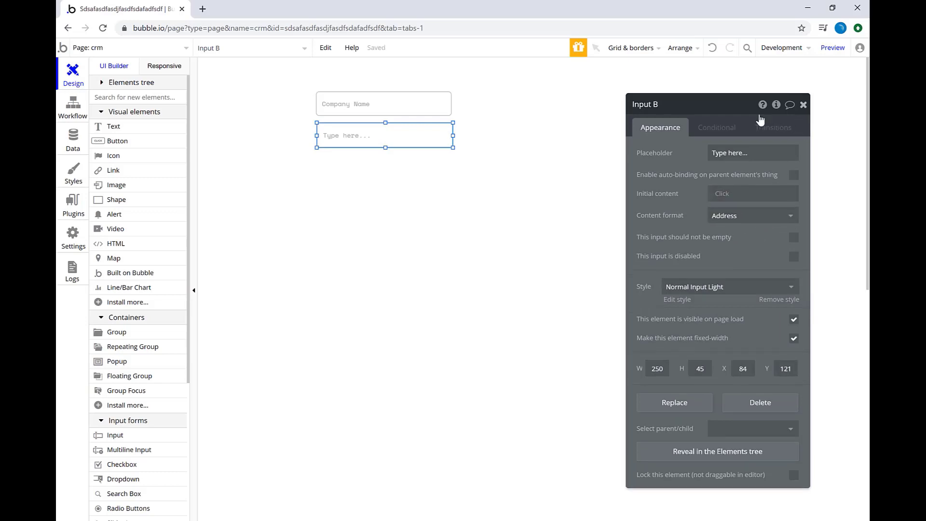
pyautogui.click(803, 107)
pyautogui.click(341, 76)
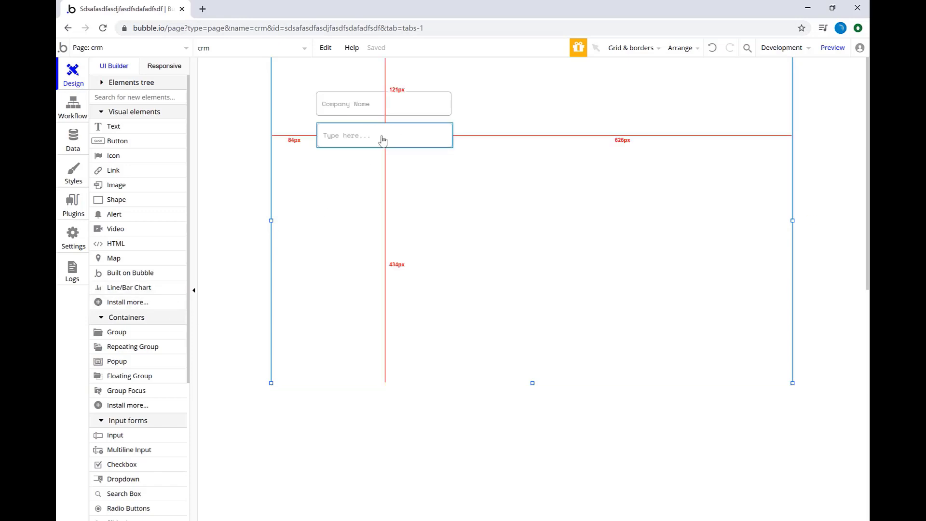
# Set the second input's placeholder to "Address"
pyautogui.doubleClick(399, 135)
pyautogui.click(731, 146)
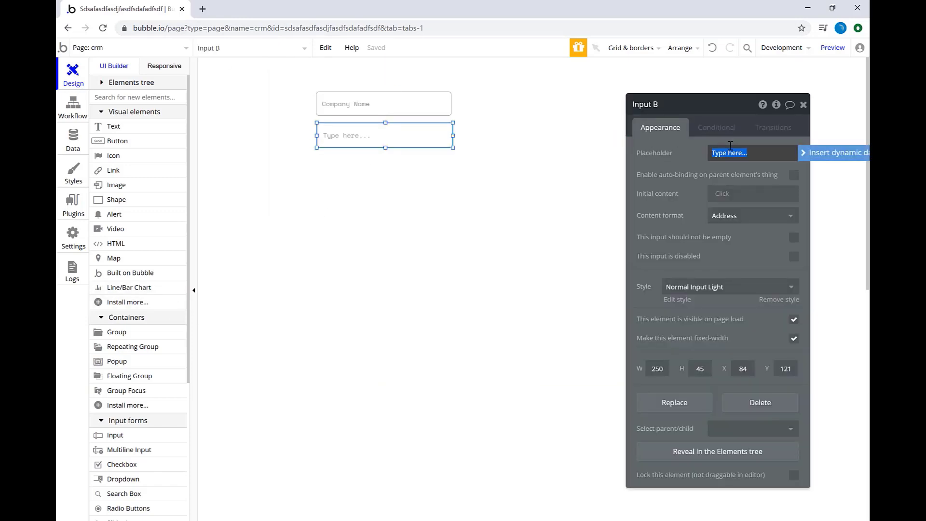
pyautogui.write('Address')
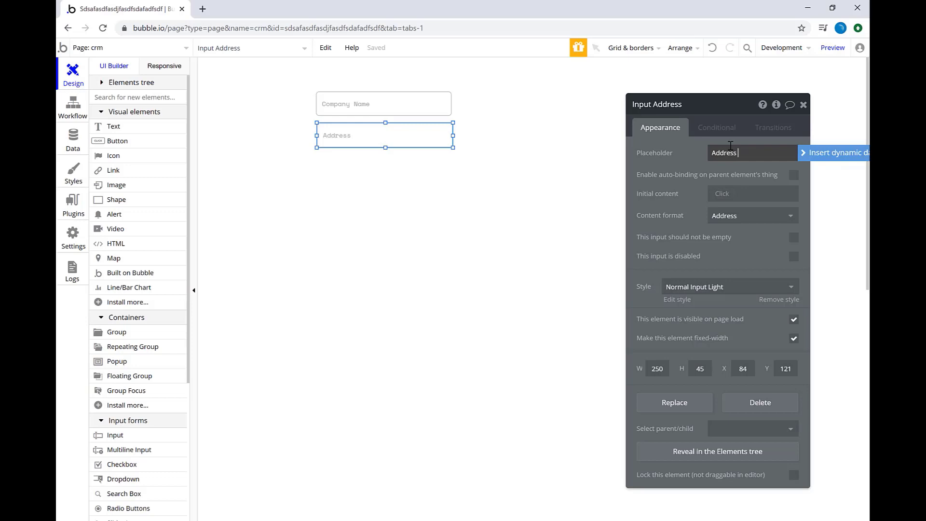
pyautogui.click(803, 105)
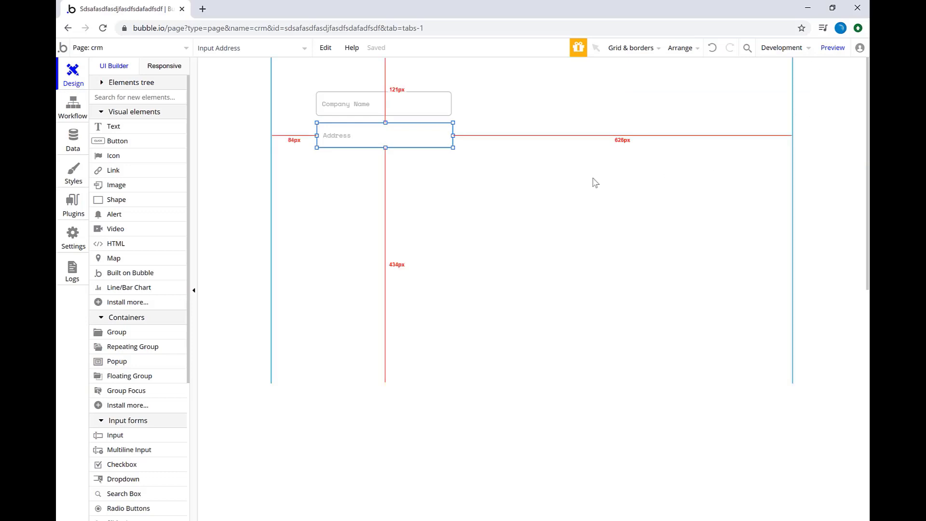
# Add a button labelled "Create customer" and position it just beneath the Address input, aligned with its right edge
pyautogui.click(147, 142)
pyautogui.click(392, 182)
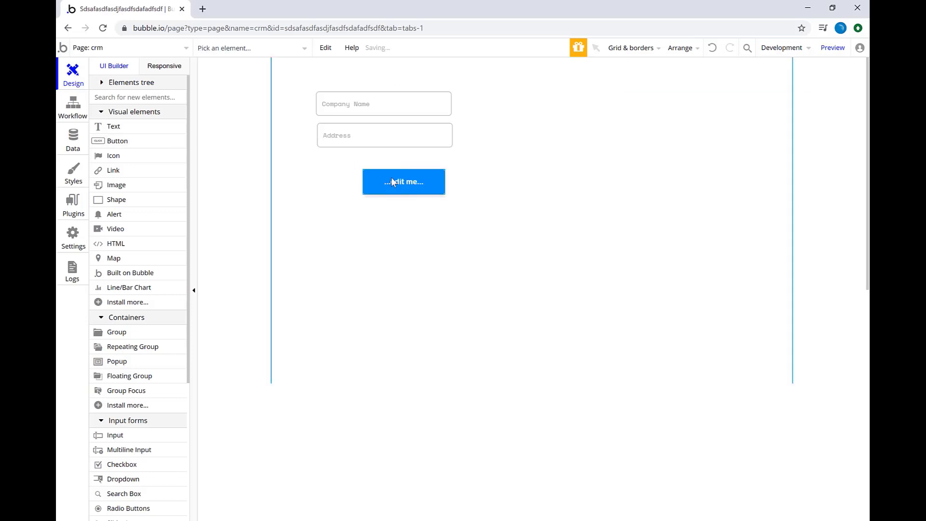
pyautogui.write('Cr')
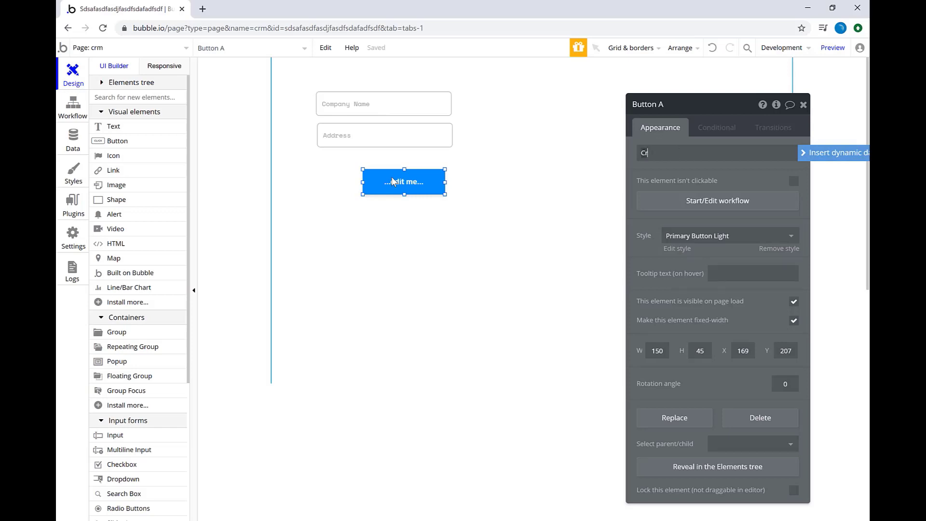
pyautogui.write('eate customer')
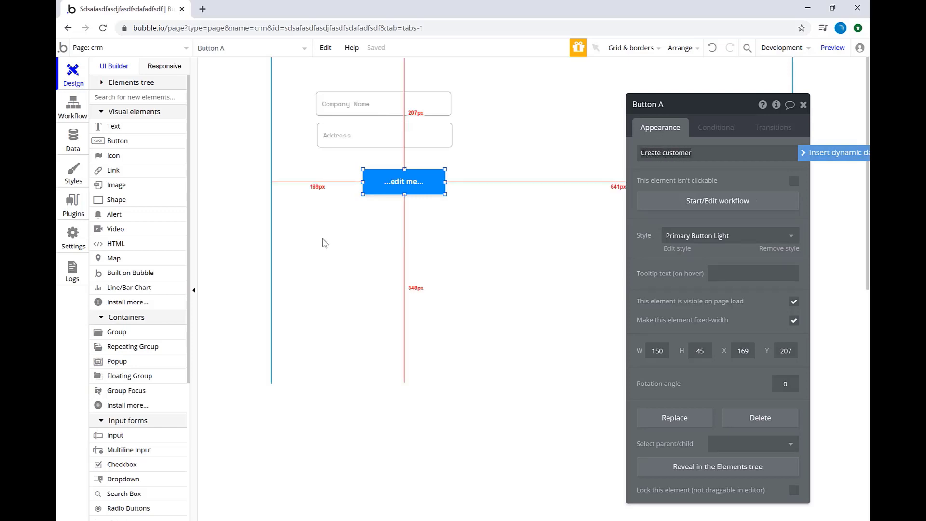
pyautogui.moveTo(405, 188); pyautogui.dragTo(413, 171)
pyautogui.click(362, 220)
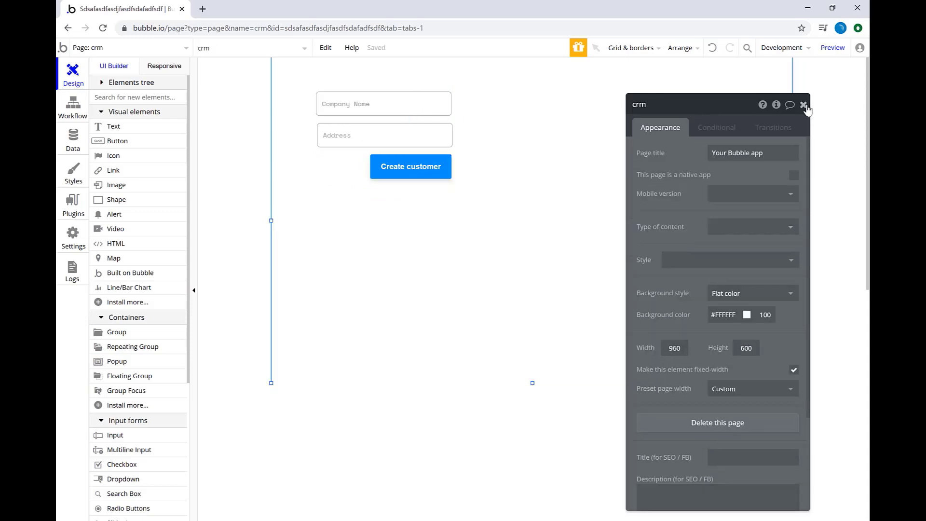
pyautogui.click(804, 104)
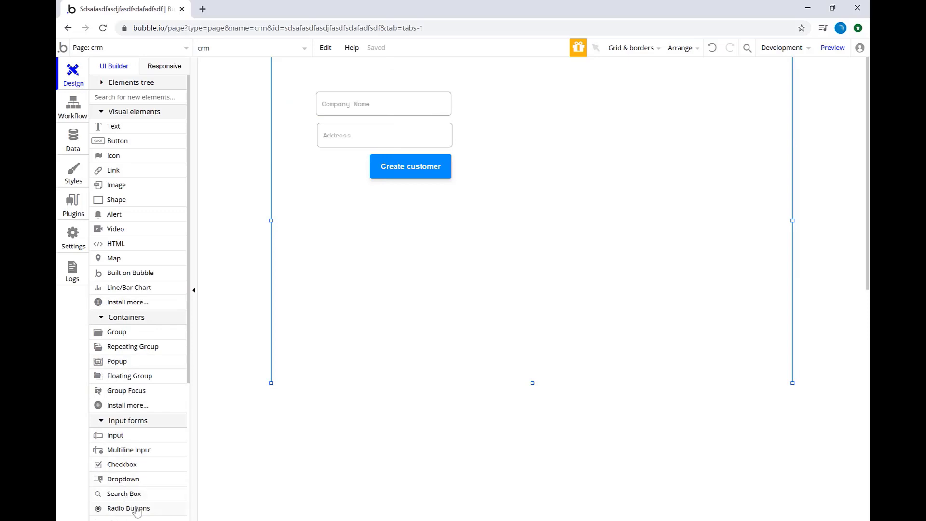
# Place a repeating group below the Create customer button and widen it to about 542 px by 350 px
pyautogui.moveTo(140, 347); pyautogui.dragTo(398, 223)
pyautogui.moveTo(534, 267); pyautogui.dragTo(428, 237)
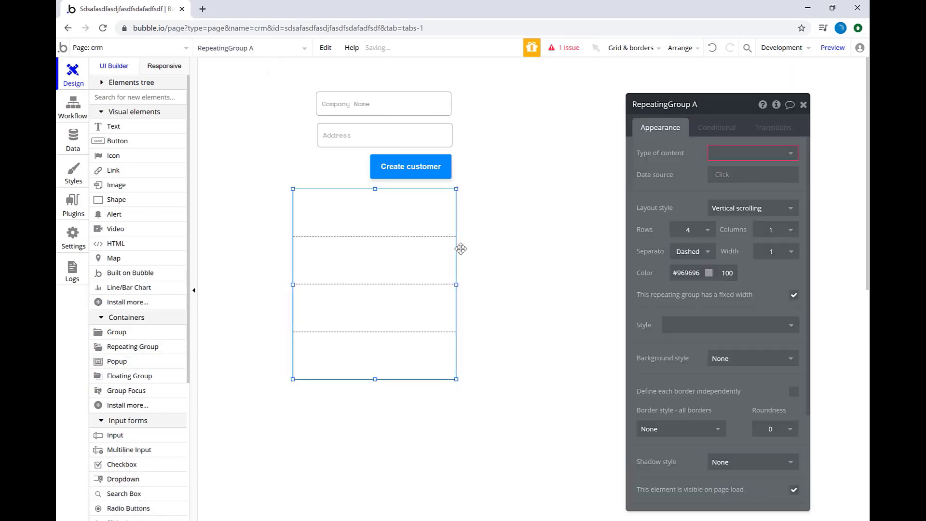
pyautogui.moveTo(456, 284); pyautogui.dragTo(588, 284)
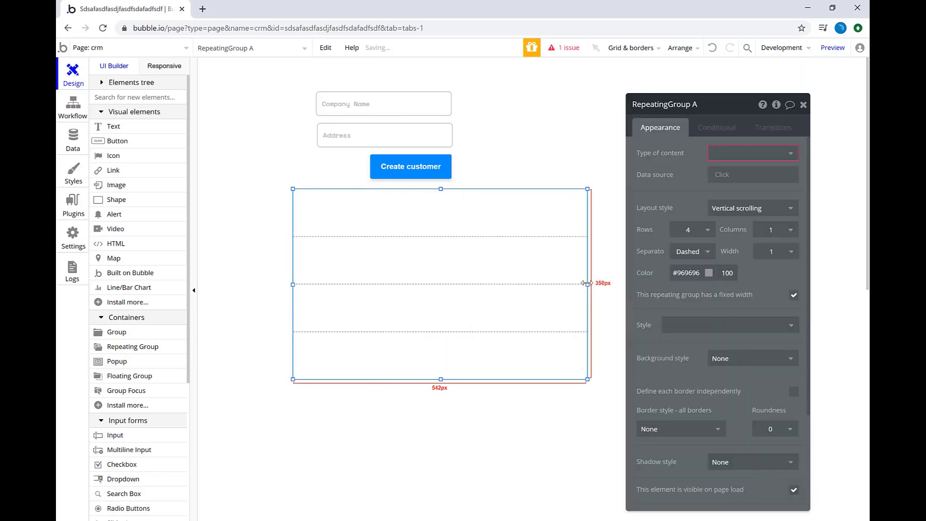
pyautogui.click(717, 153)
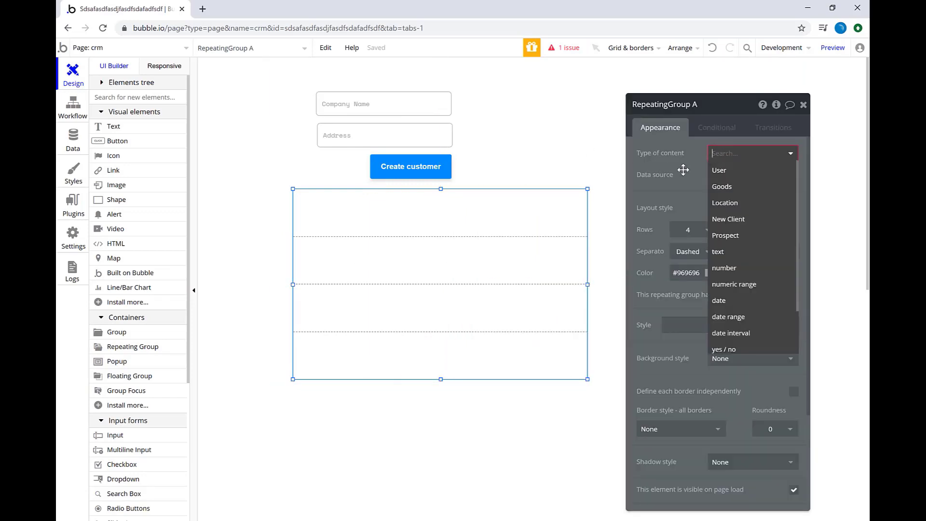
pyautogui.scroll(-2, 731, 280)
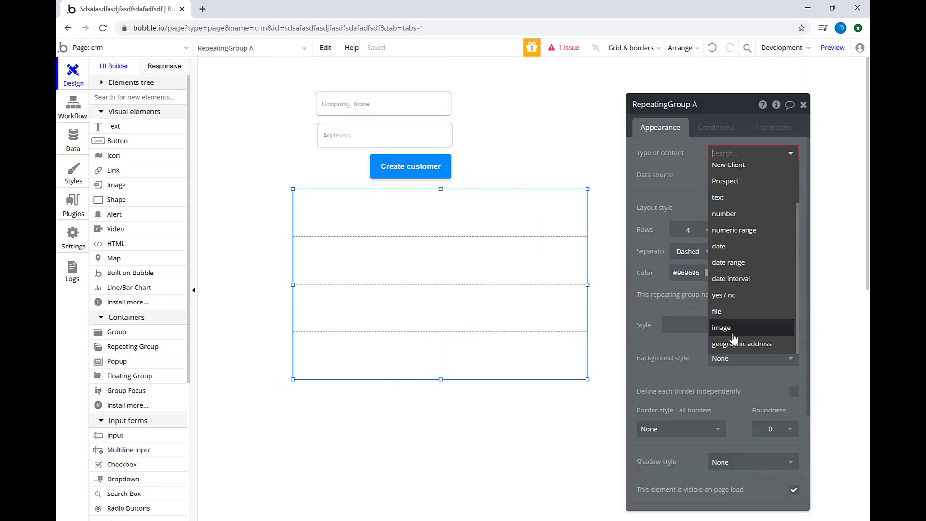
pyautogui.scroll(2, 733, 272)
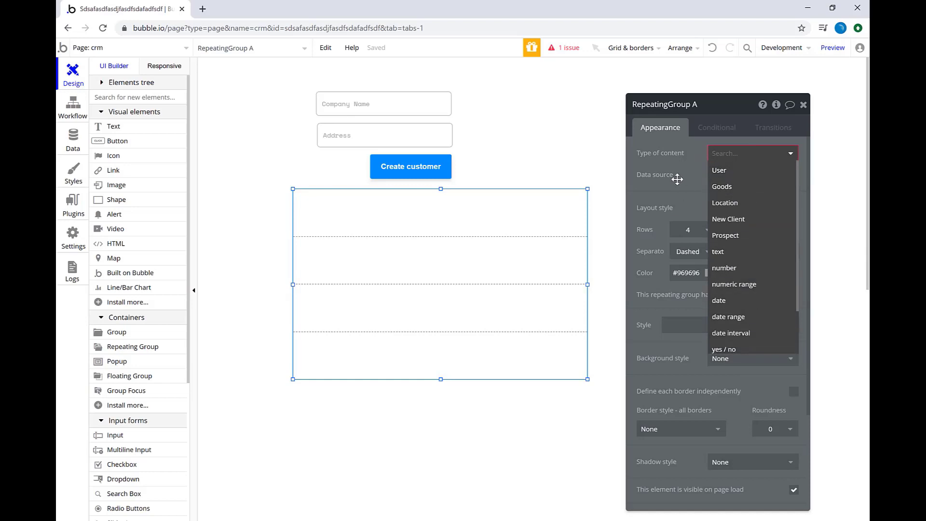
pyautogui.click(692, 183)
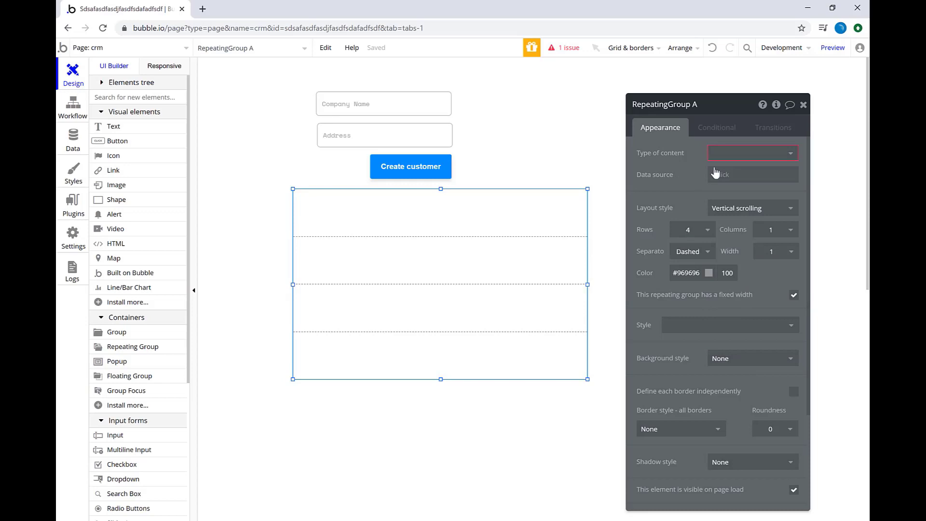
pyautogui.click(737, 154)
pyautogui.scroll(-2, 760, 278)
pyautogui.scroll(2, 734, 275)
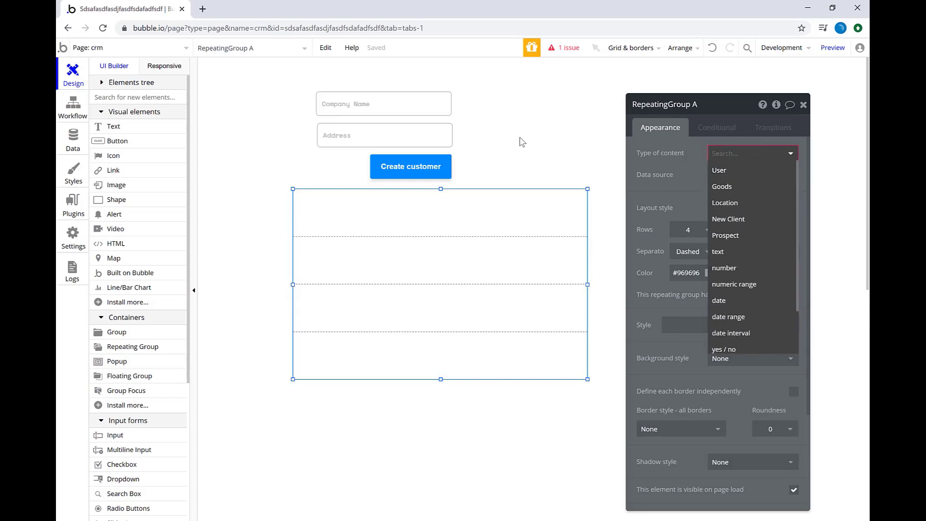
pyautogui.click(401, 166)
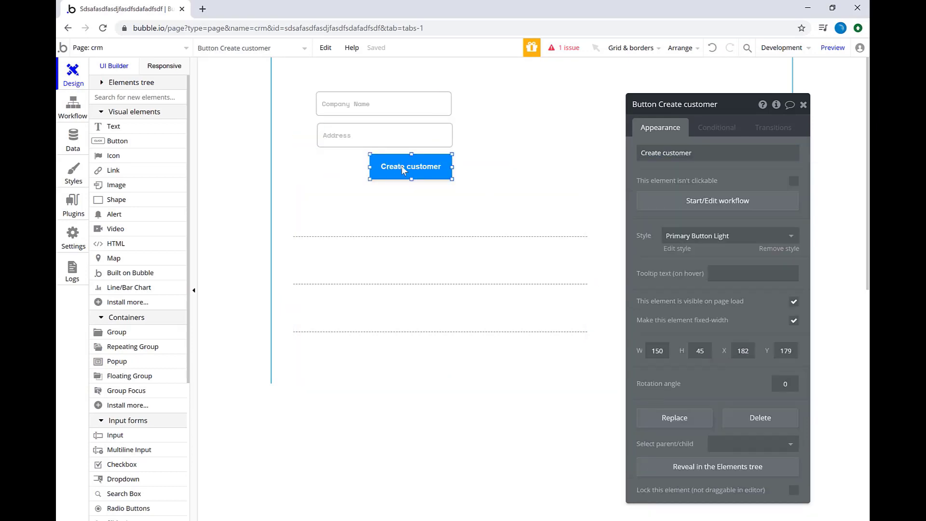
pyautogui.click(435, 231)
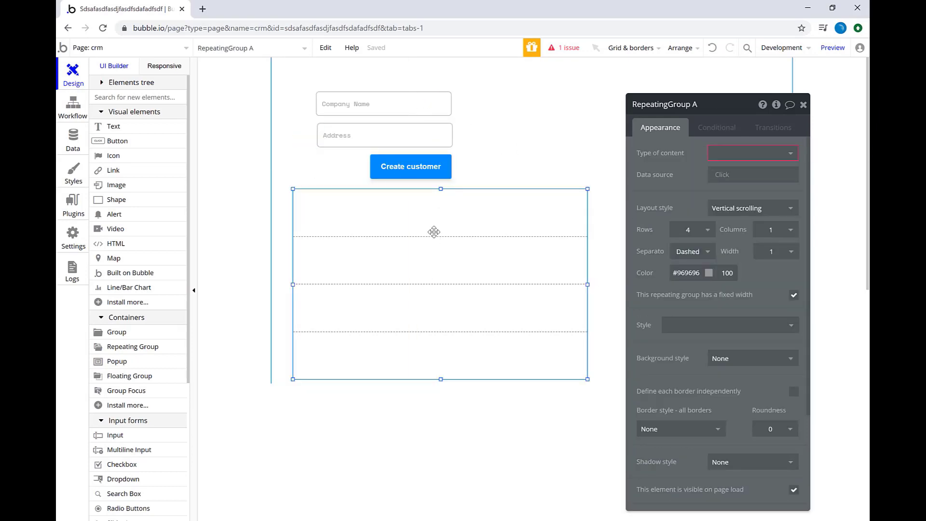
pyautogui.click(760, 154)
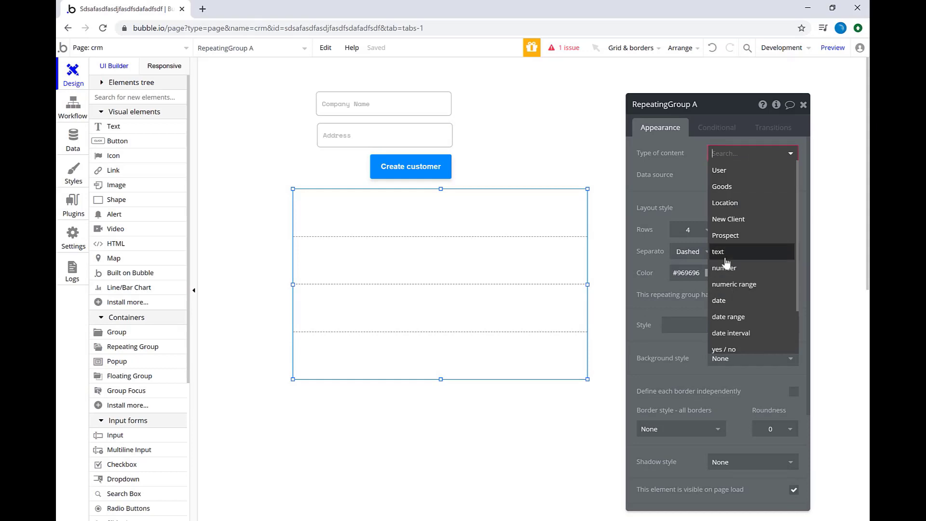
pyautogui.click(688, 178)
pyautogui.click(804, 104)
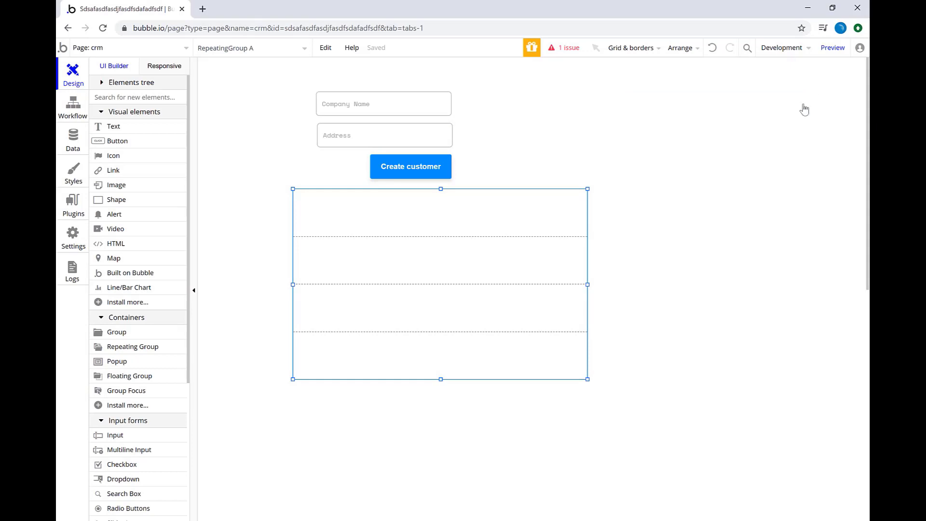
# Start a workflow for the Create customer button and add a "Create a new thing" action to it
pyautogui.doubleClick(422, 169)
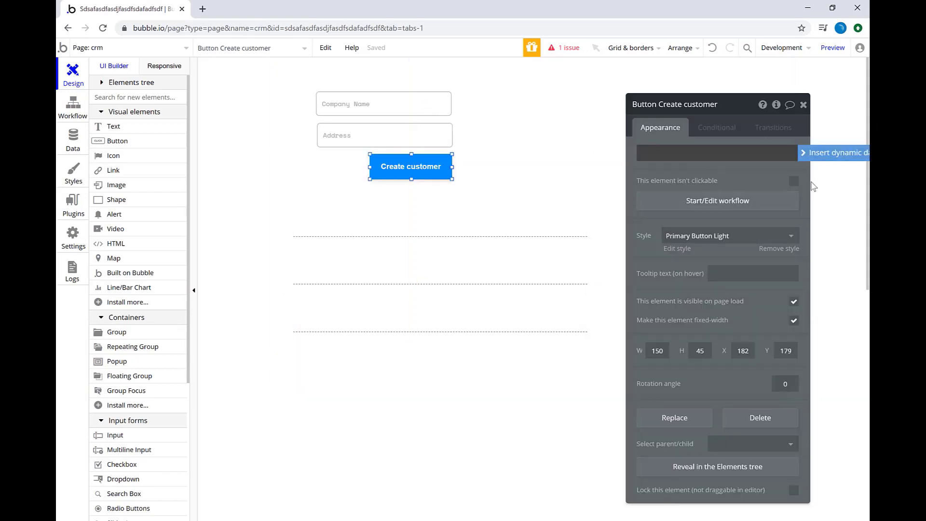
pyautogui.click(680, 201)
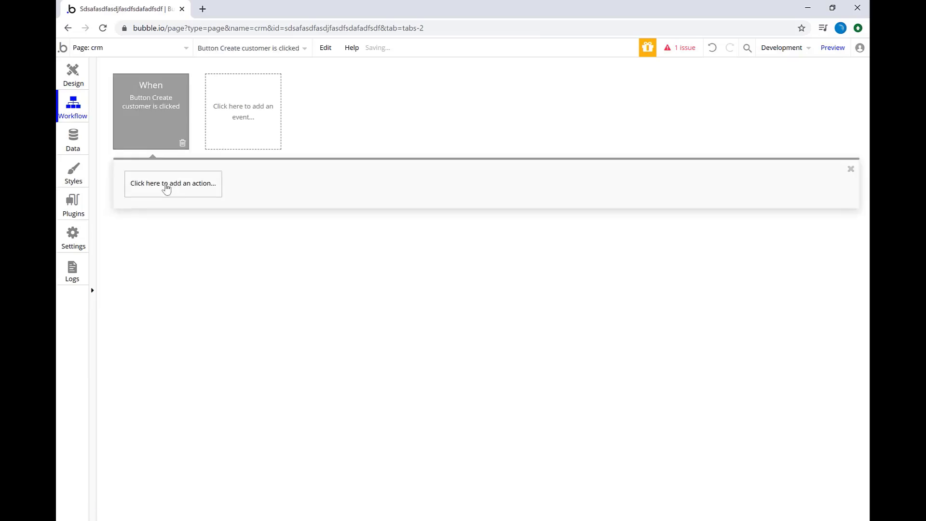
pyautogui.click(166, 188)
pyautogui.moveTo(171, 265)
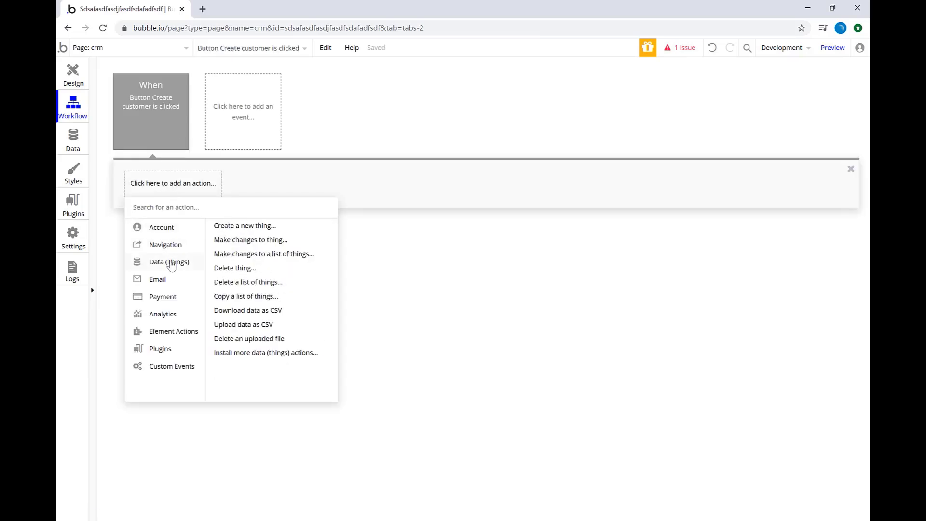
pyautogui.click(255, 227)
# Create a new data type named "Company" as the type for the "Create a new thing" action
pyautogui.click(735, 133)
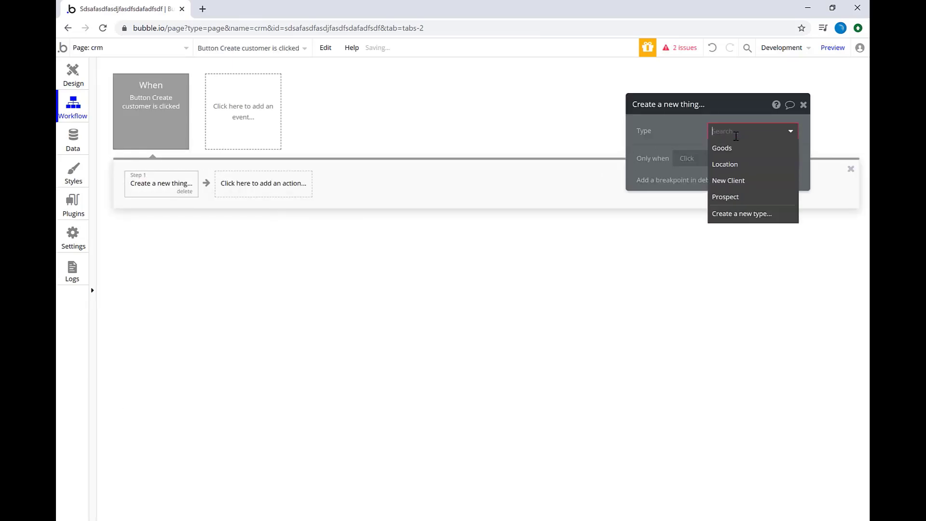
pyautogui.click(743, 215)
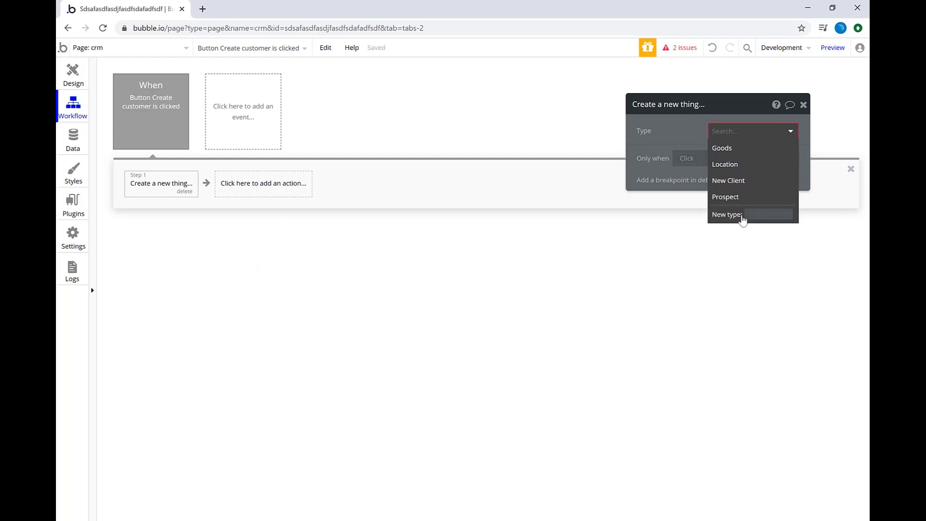
pyautogui.click(751, 216)
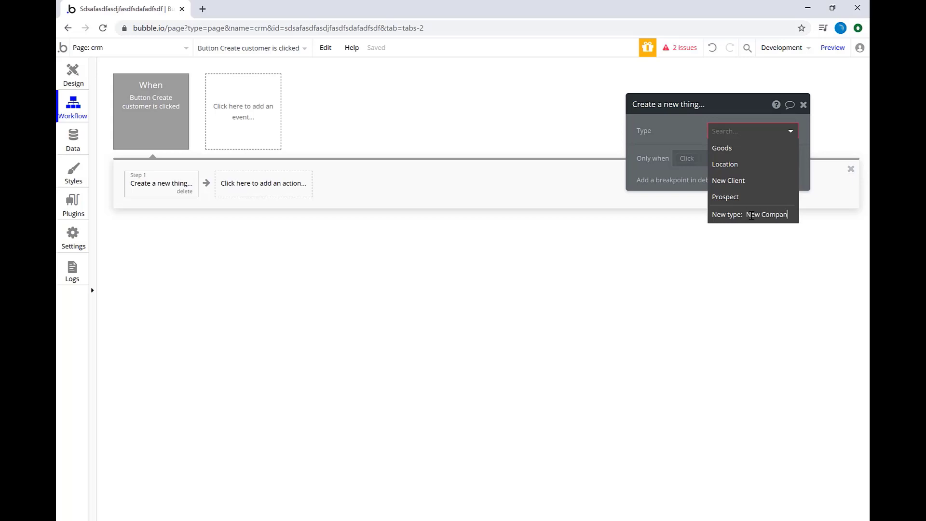
pyautogui.write('New Compan')
pyautogui.press('BackSpace')
pyautogui.press('BackSpace')
pyautogui.press('BackSpace')
pyautogui.press('BackSpace')
pyautogui.press('BackSpace')
pyautogui.press('BackSpace')
pyautogui.press('BackSpace')
pyautogui.press('BackSpace')
pyautogui.press('BackSpace')
pyautogui.press('BackSpace')
pyautogui.write('Company')
pyautogui.press('Return')
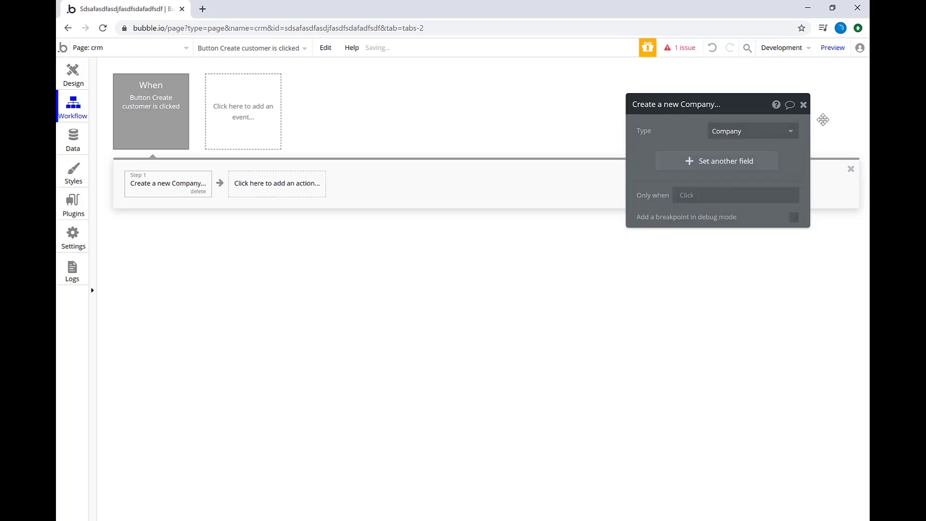
# Create a new Company field named "Address" of type geographic address in the Create a new Company action
pyautogui.click(696, 167)
pyautogui.write('A')
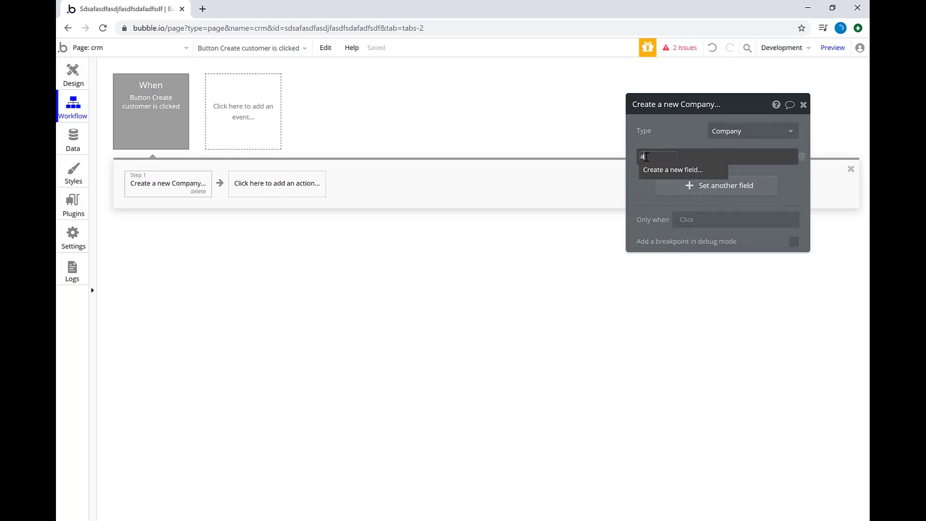
pyautogui.write('ddress')
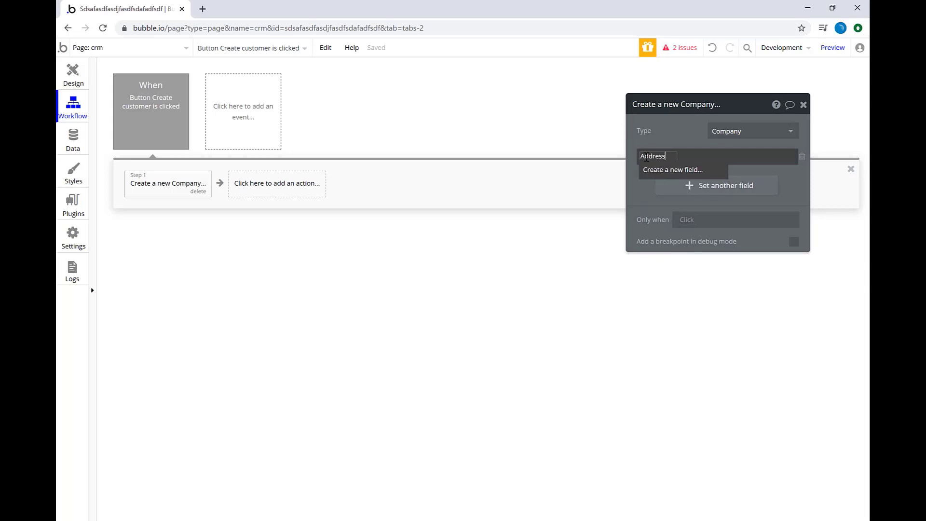
pyautogui.click(673, 171)
pyautogui.click(493, 152)
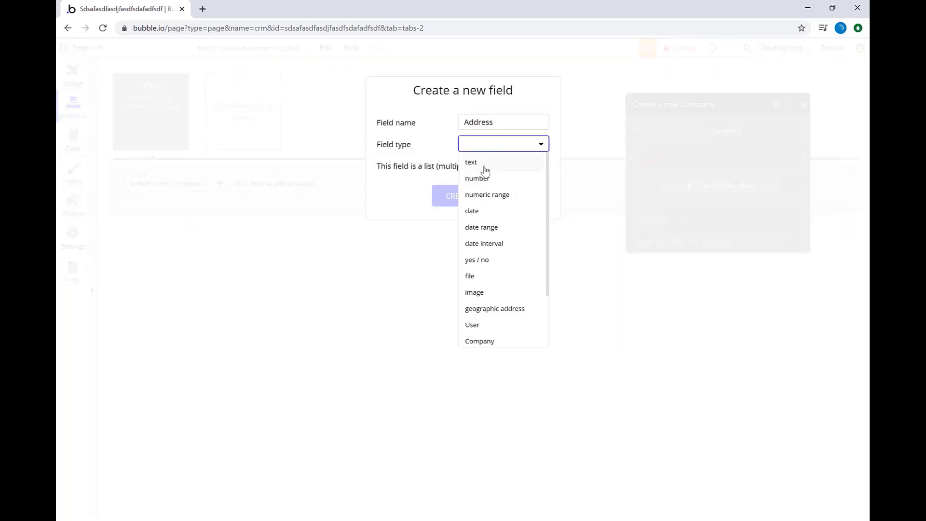
pyautogui.click(485, 163)
pyautogui.click(490, 150)
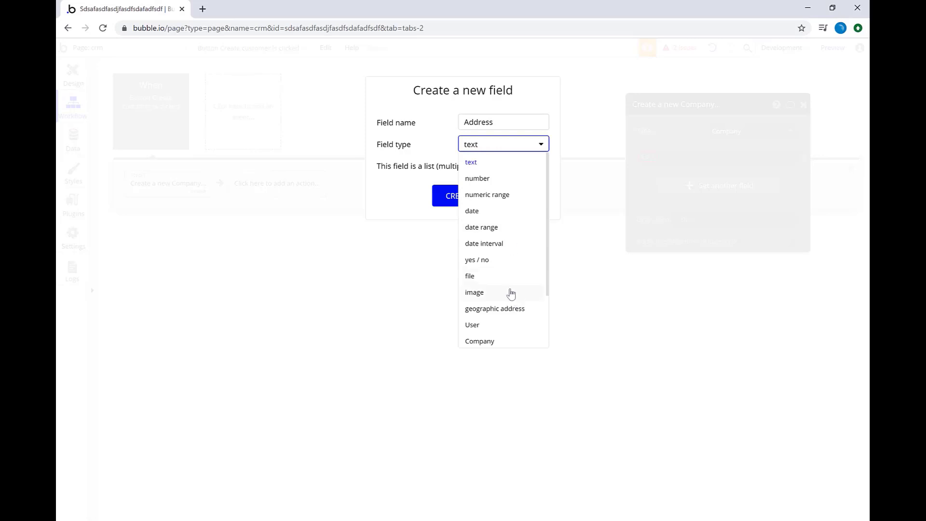
pyautogui.scroll(-3, 499, 299)
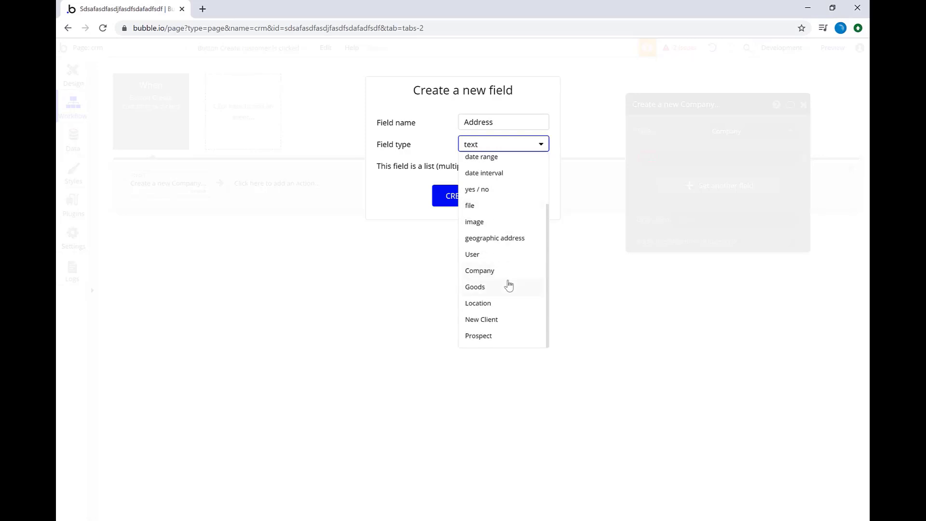
pyautogui.scroll(3, 507, 285)
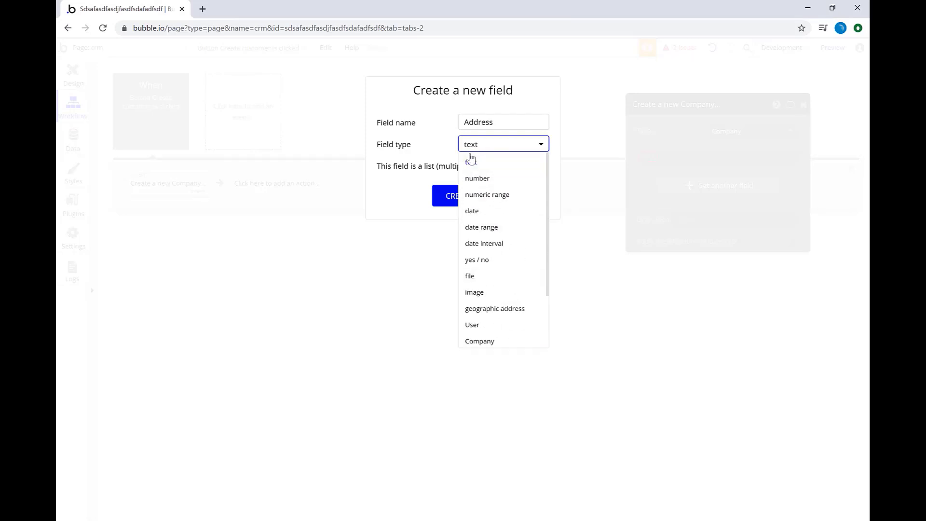
pyautogui.click(508, 309)
pyautogui.click(463, 198)
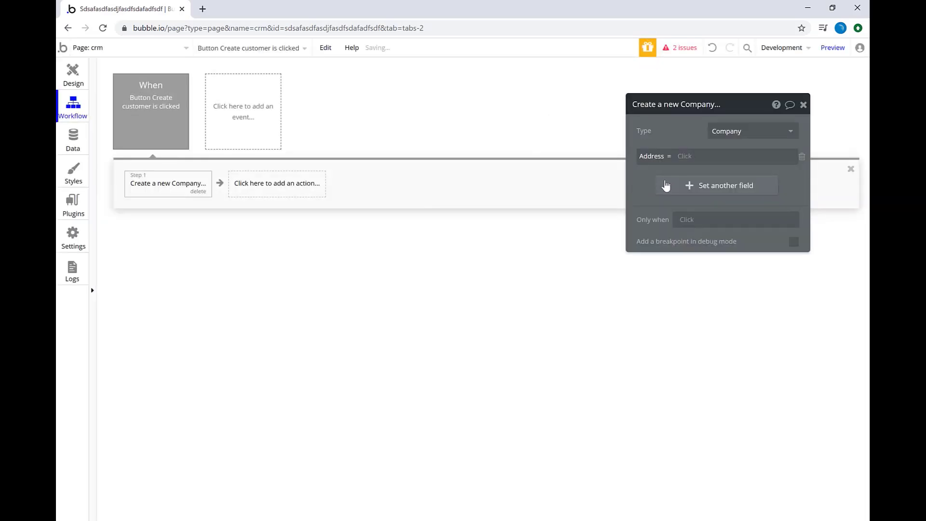
# Create a second Company field named "Company Name" of type text in the Create a new Company action and close its settings
pyautogui.click(663, 185)
pyautogui.click(666, 212)
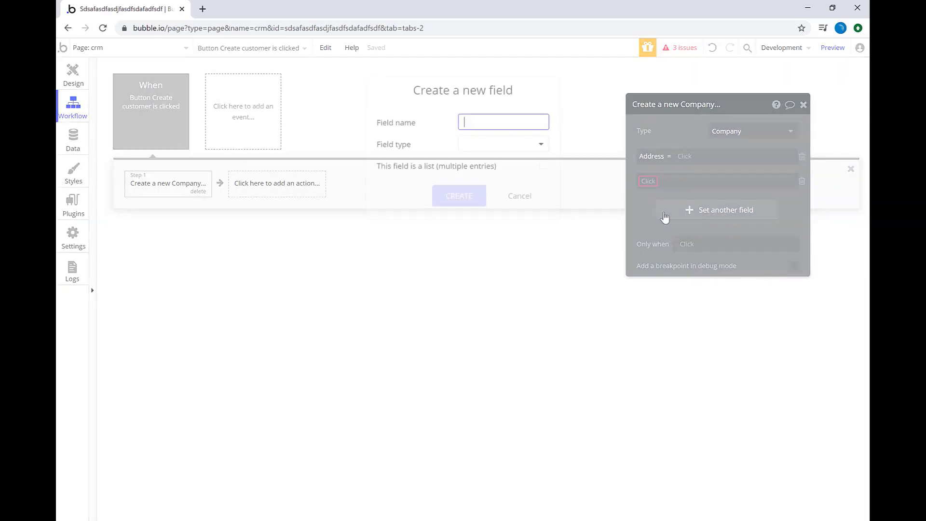
pyautogui.write('Compa')
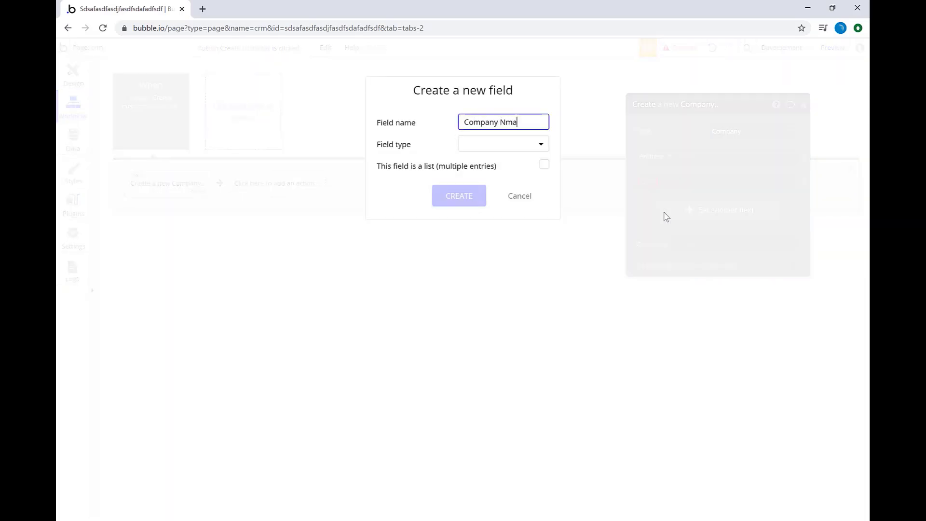
pyautogui.write('ny Name')
pyautogui.click(482, 145)
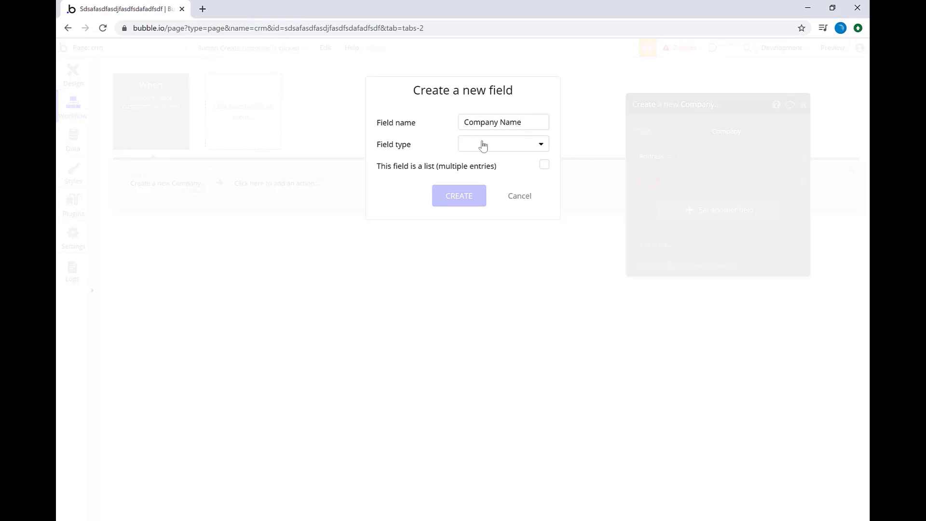
pyautogui.click(484, 168)
pyautogui.click(475, 204)
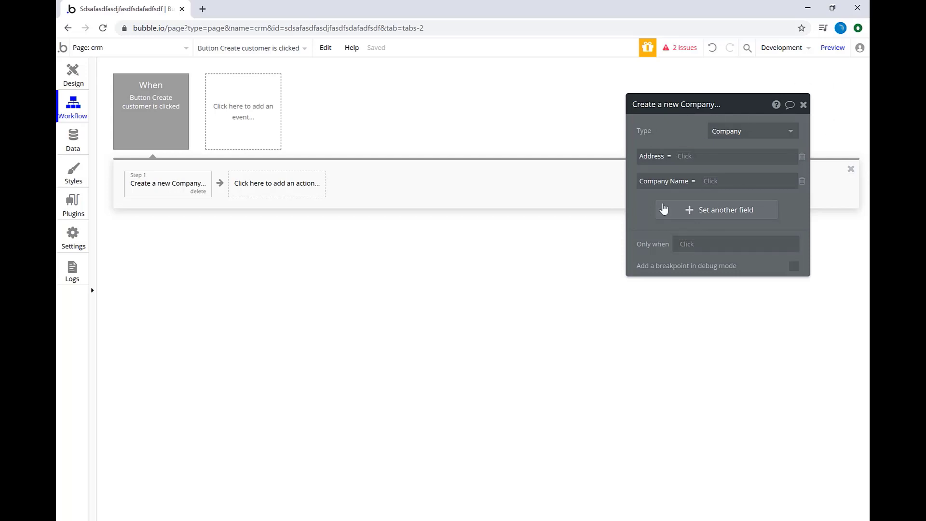
pyautogui.click(804, 105)
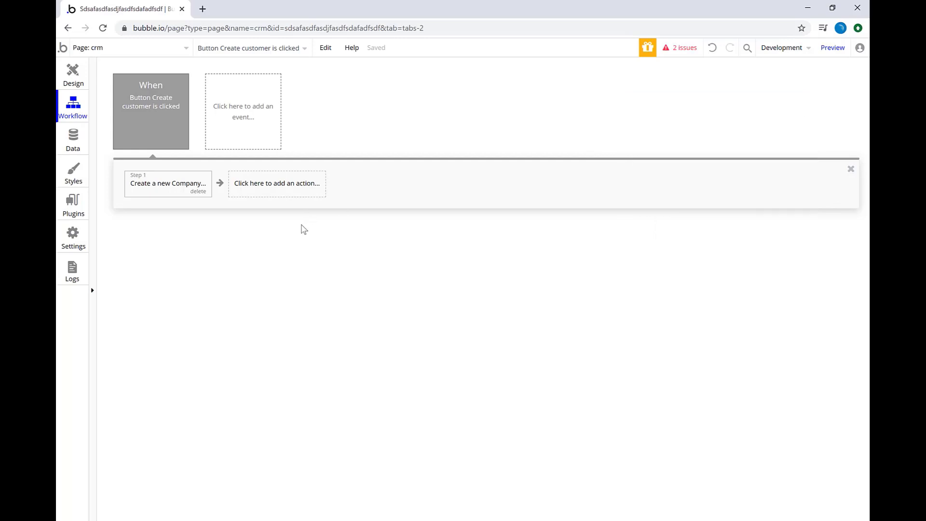
# Add a "Reset inputs" element action as the second step of the Create customer workflow
pyautogui.click(282, 186)
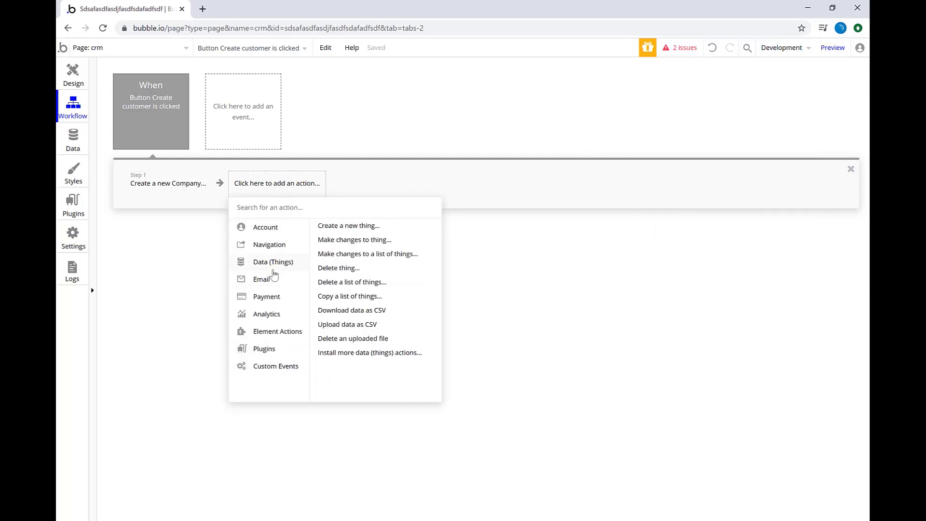
pyautogui.moveTo(272, 335)
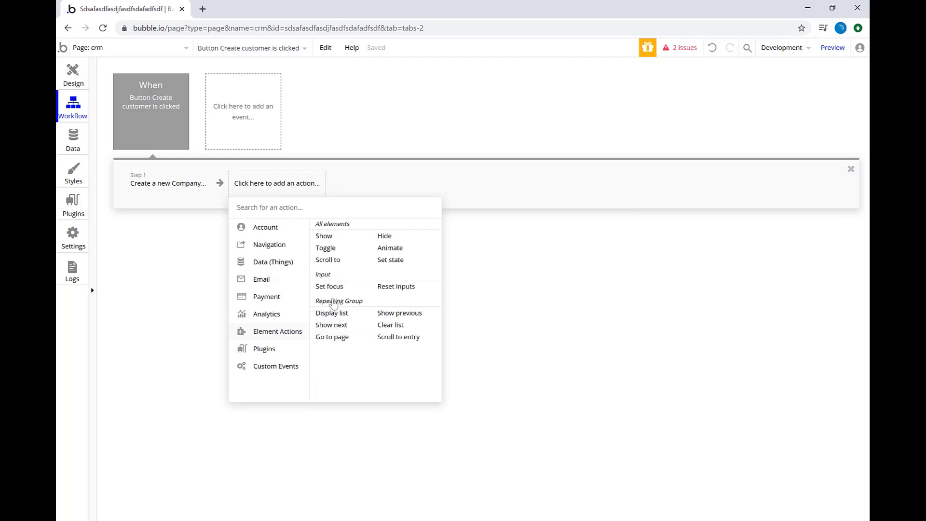
pyautogui.click(392, 288)
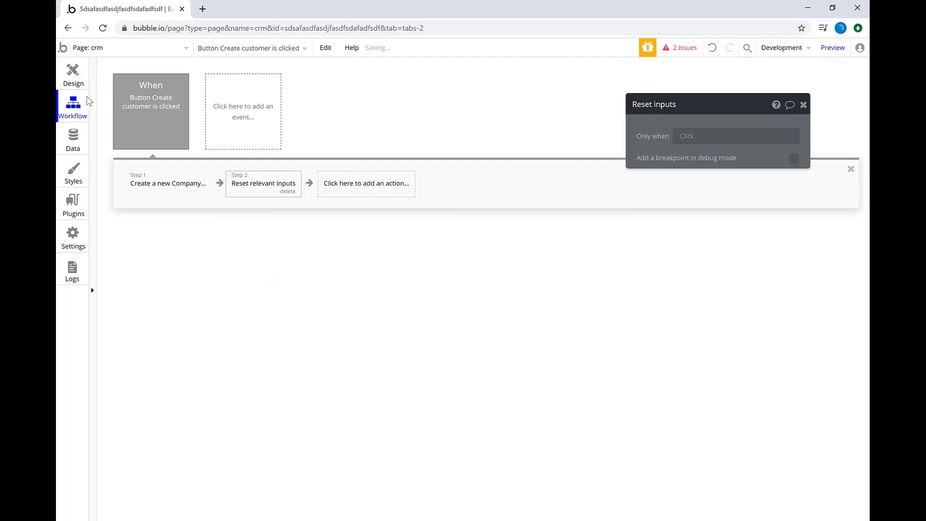
# Return to the page design and resolve the repeating group's issue by setting its type of content to Company
pyautogui.click(72, 77)
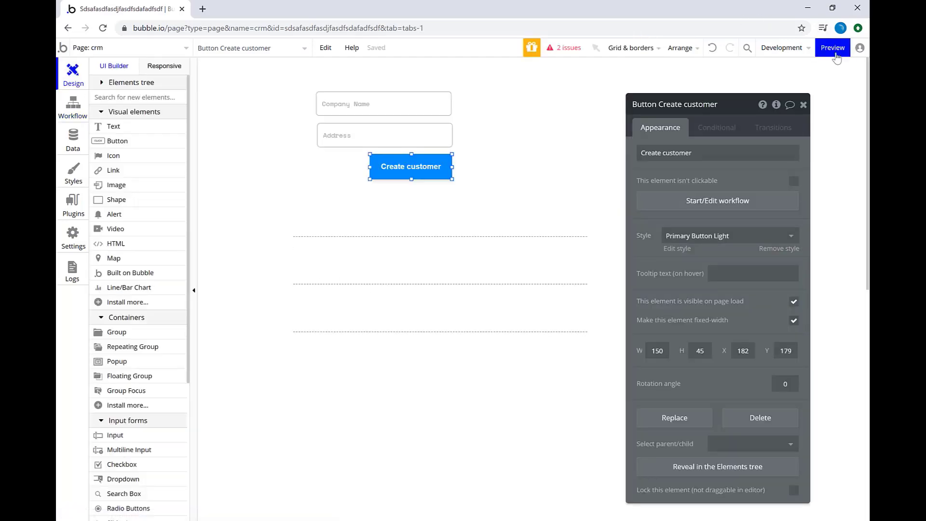
pyautogui.click(564, 47)
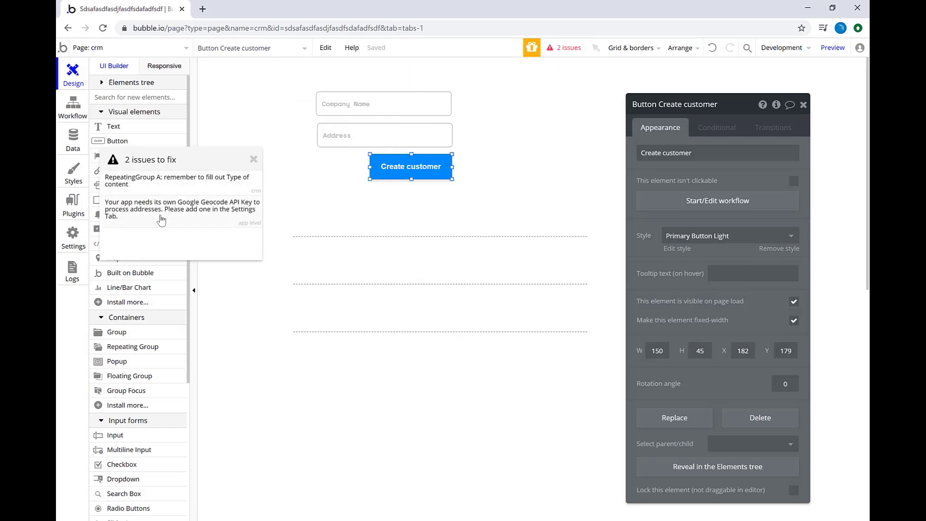
pyautogui.click(167, 189)
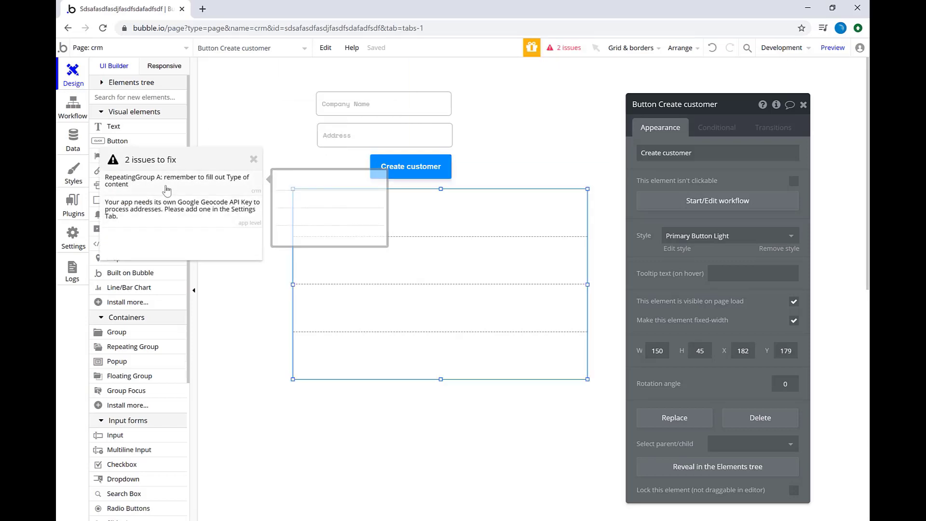
pyautogui.click(755, 153)
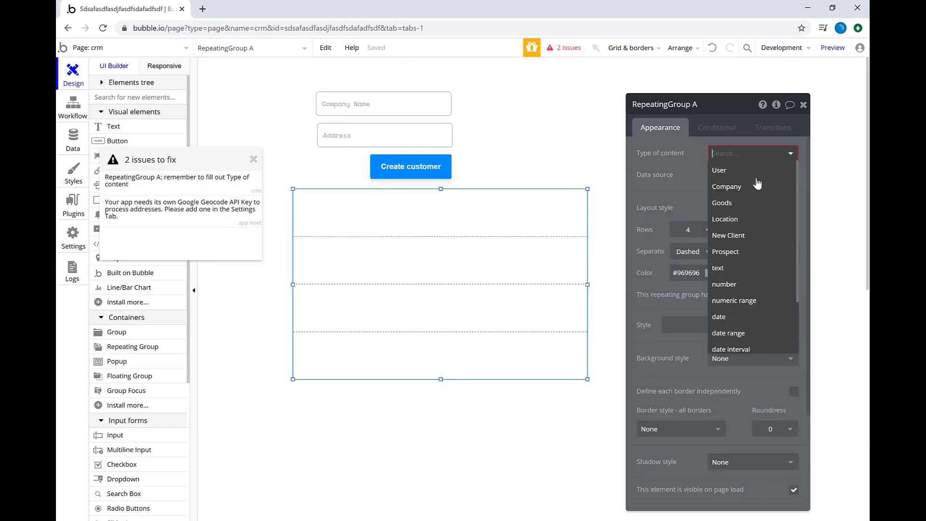
pyautogui.click(727, 186)
pyautogui.click(821, 108)
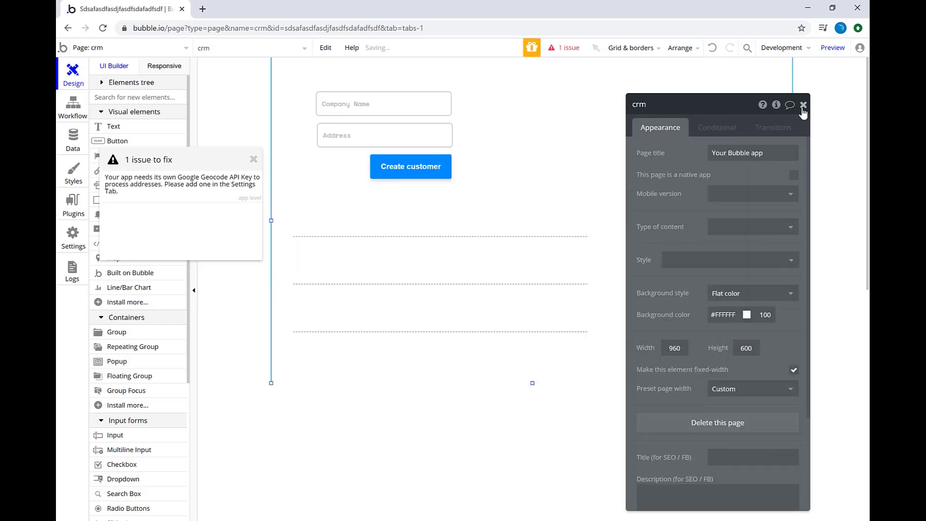
pyautogui.click(803, 104)
pyautogui.click(253, 160)
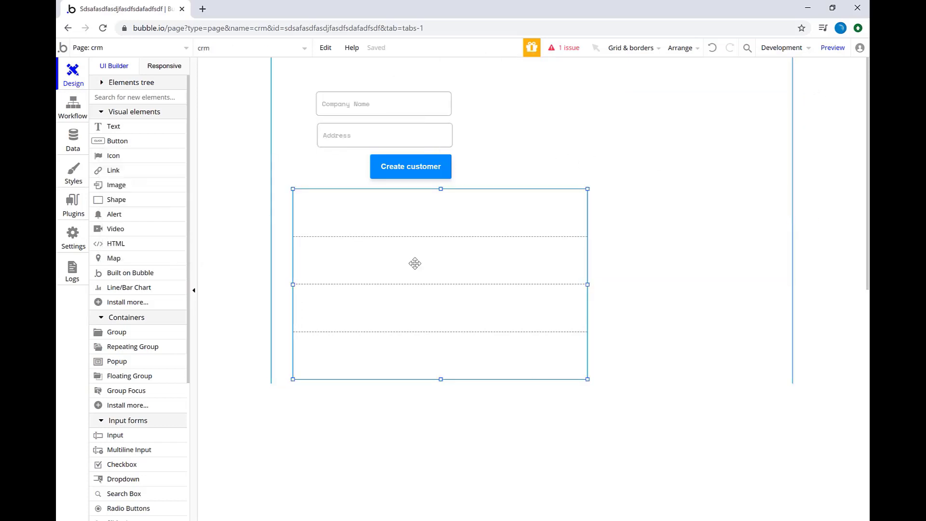
# Place a text element in the repeating group's first cell and bind it to Current cell's Company's Company Name
pyautogui.doubleClick(415, 263)
pyautogui.click(287, 180)
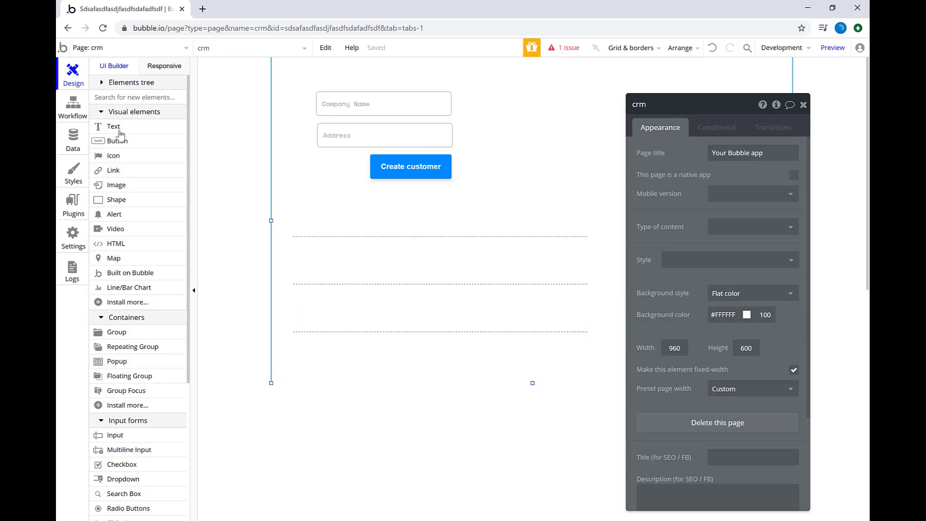
pyautogui.click(145, 131)
pyautogui.click(309, 216)
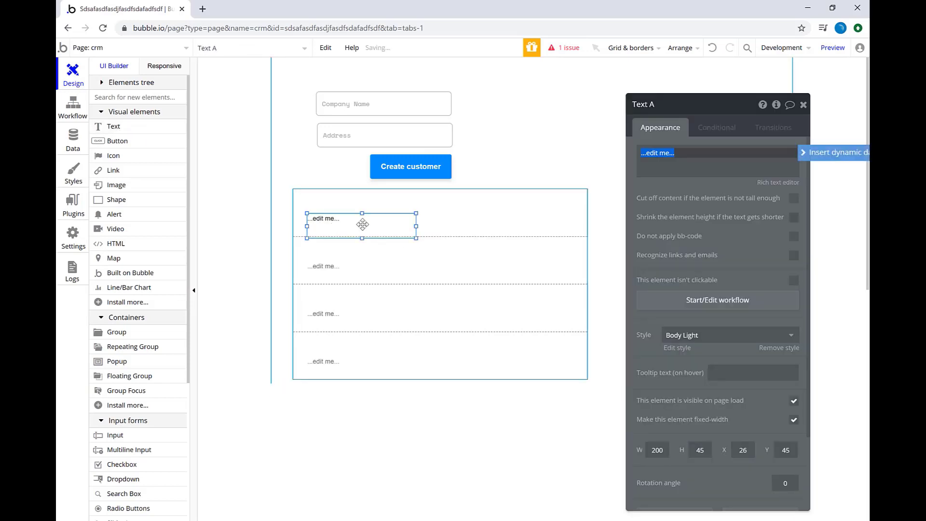
pyautogui.click(815, 152)
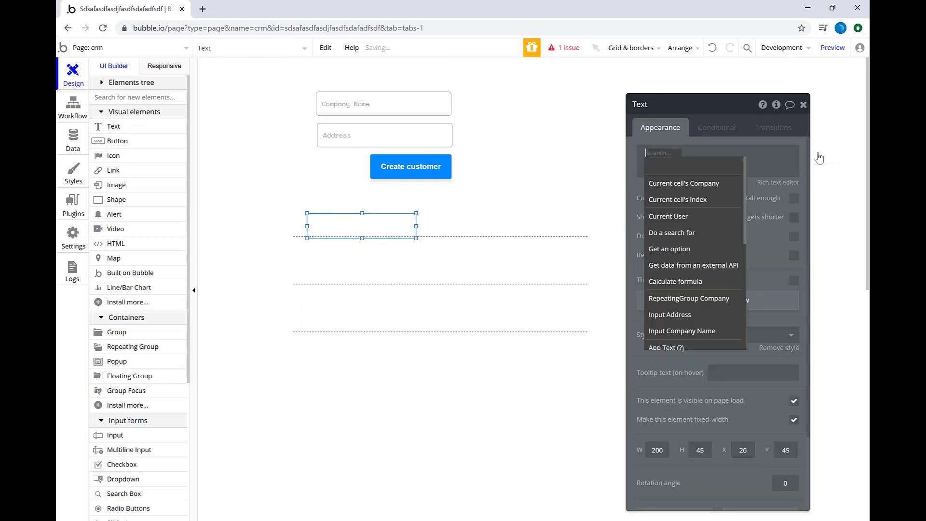
pyautogui.click(708, 185)
pyautogui.click(760, 183)
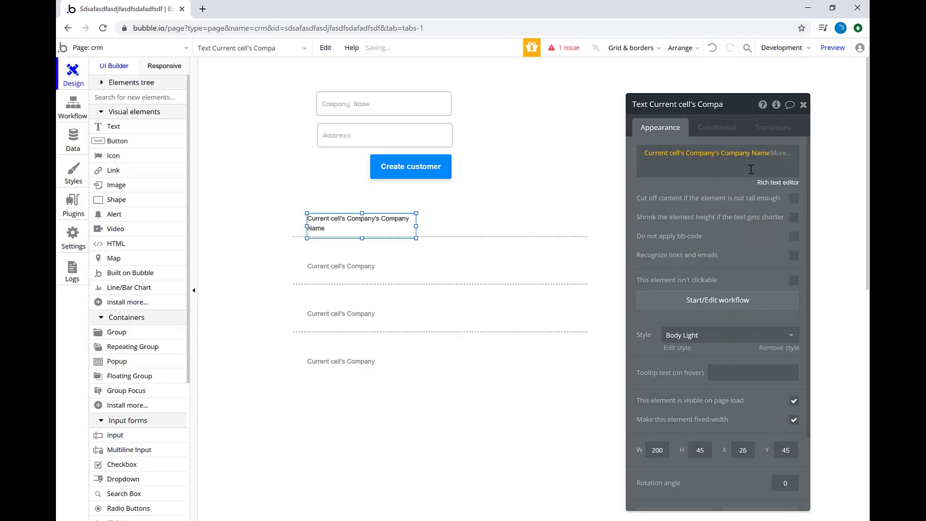
pyautogui.click(804, 106)
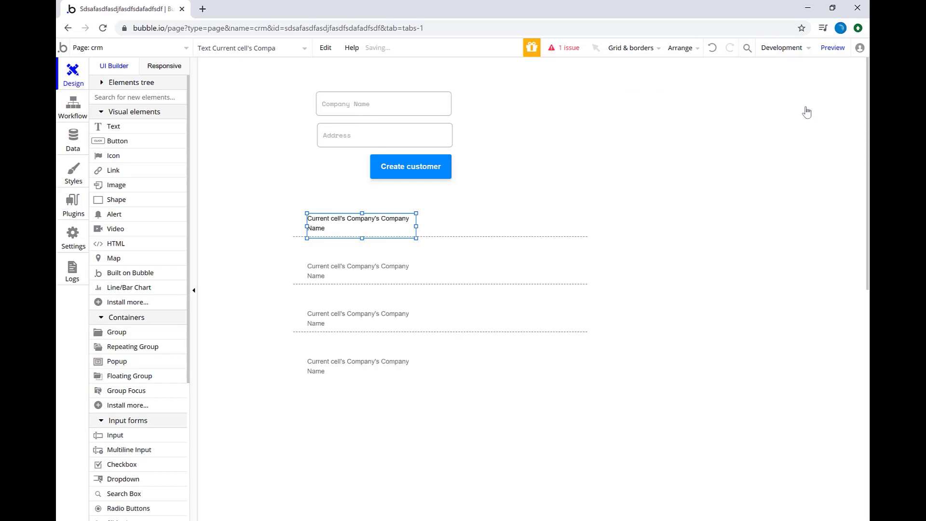
pyautogui.click(665, 178)
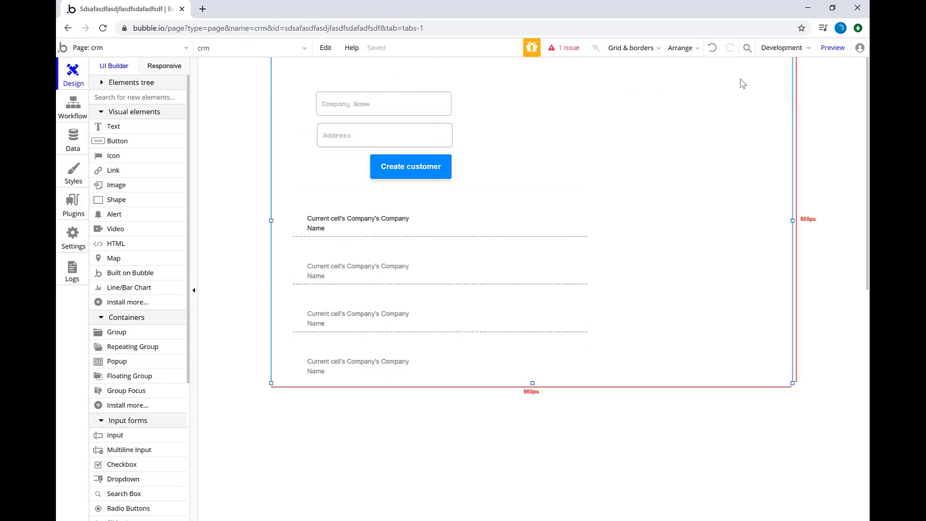
# Preview the page and submit a test customer with the company name "Company 1" and a street address
pyautogui.click(833, 48)
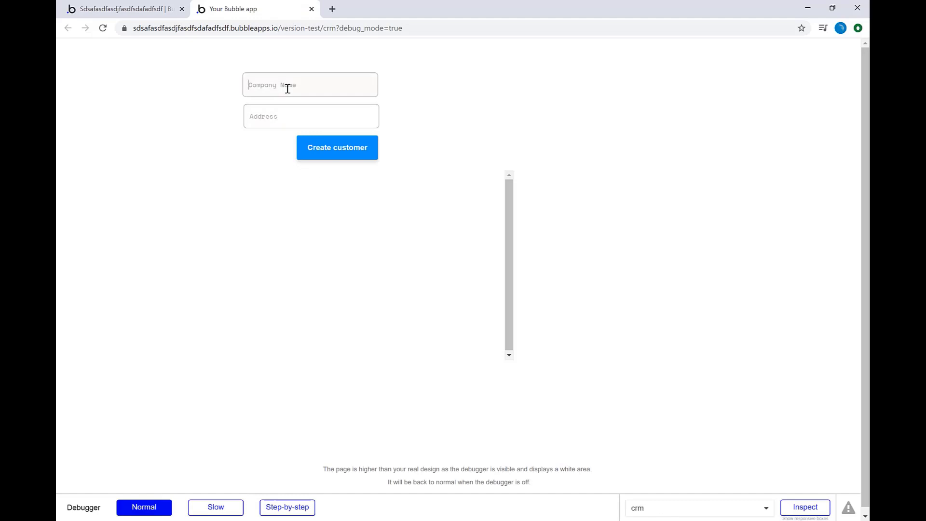
pyautogui.click(288, 88)
pyautogui.write('Compnay')
pyautogui.write('y 1')
pyautogui.click(283, 114)
pyautogui.write('2341 jefferson d')
pyautogui.rightClick(282, 115)
pyautogui.click(303, 127)
pyautogui.click(367, 155)
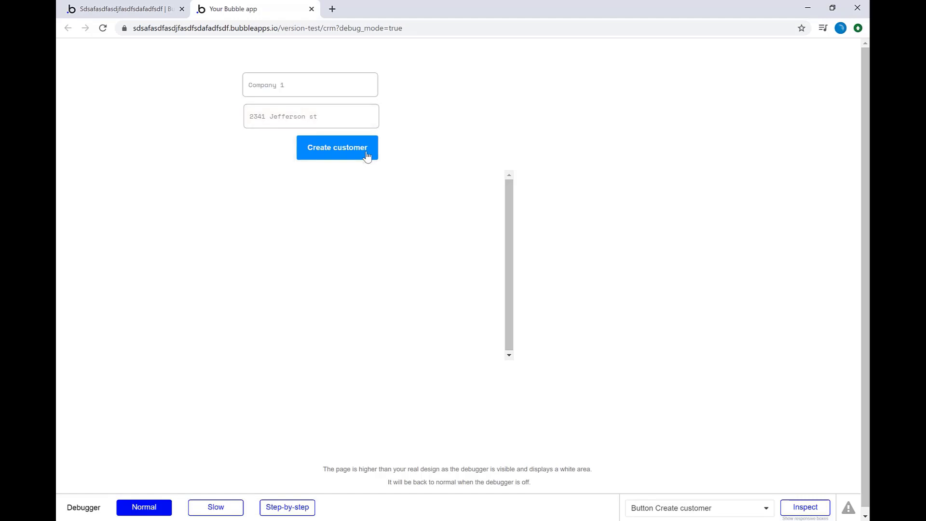
pyautogui.rightClick(367, 155)
pyautogui.click(559, 149)
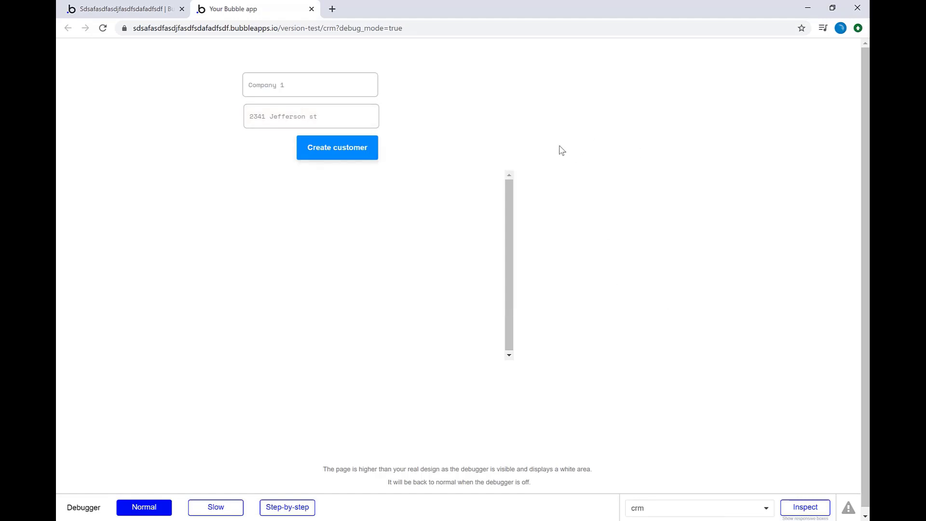